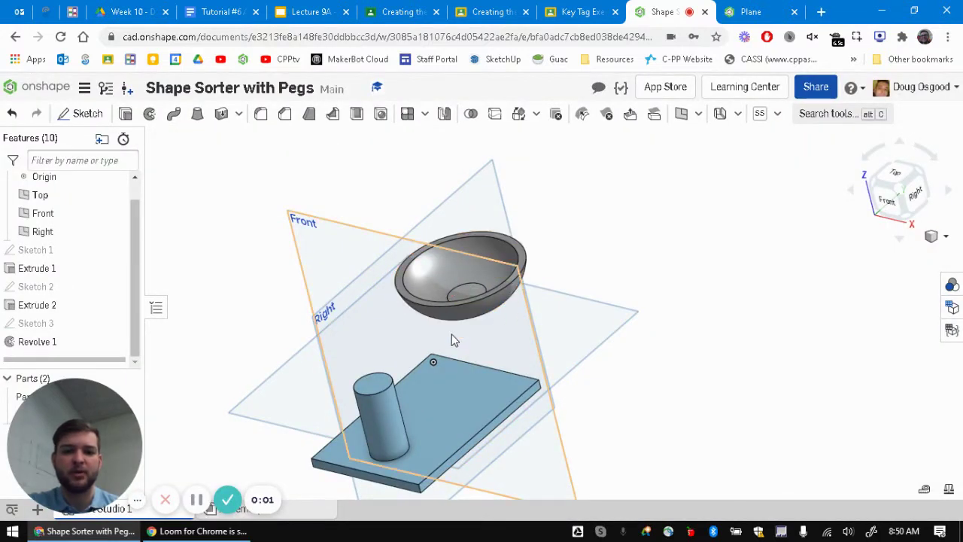
# Step: Examine the bowl's position relative to the peg from the front and at an angle, with Sketch 3 highlighted
pyautogui.moveTo(452, 340); pyautogui.dragTo(475, 324, button='right')
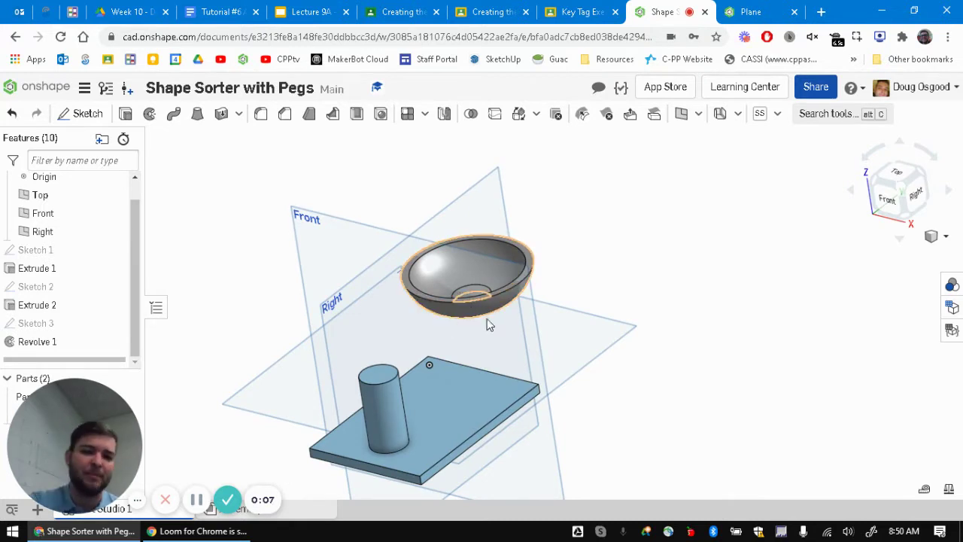
pyautogui.click(887, 199)
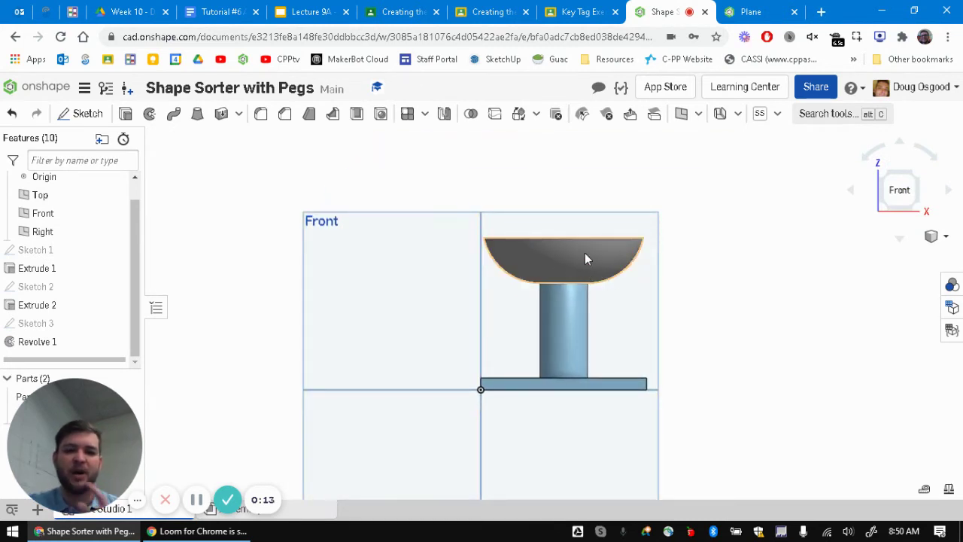
pyautogui.click(67, 324)
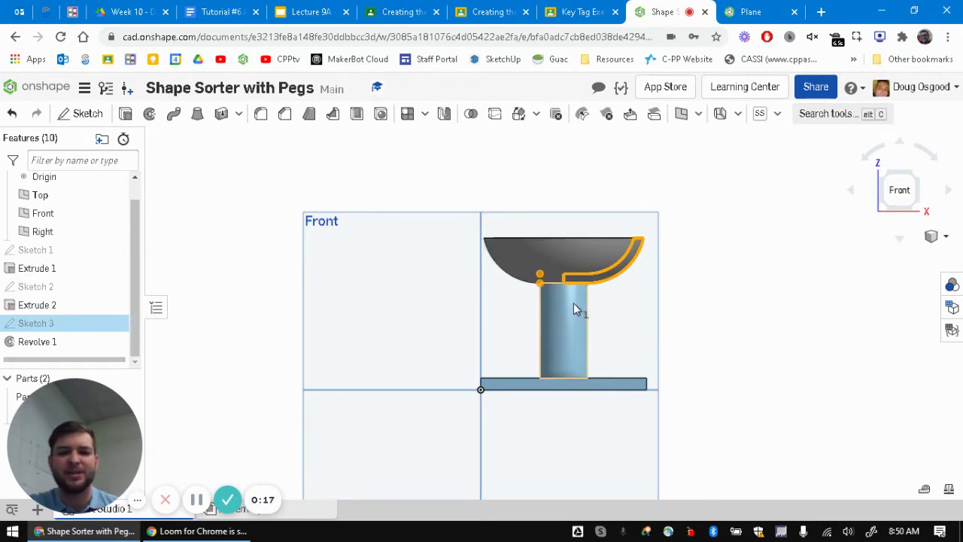
pyautogui.hotkey('shift', '7')
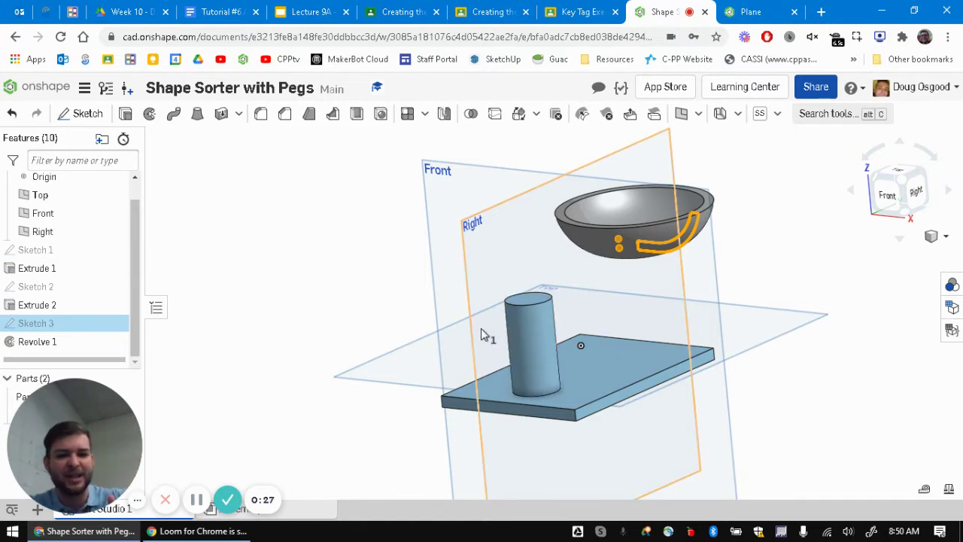
# Step: Roll the feature history back to between Extrude 2 and Sketch 3
pyautogui.moveTo(94, 431)
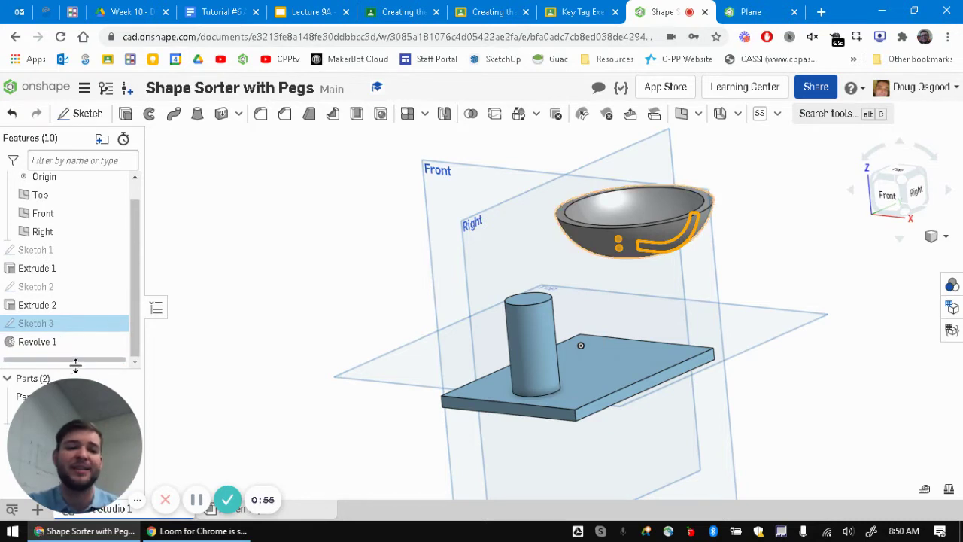
pyautogui.moveTo(78, 361)
pyautogui.mouseDown()
pyautogui.moveTo(77, 320)
pyautogui.moveTo(49, 331)
pyautogui.mouseUp()
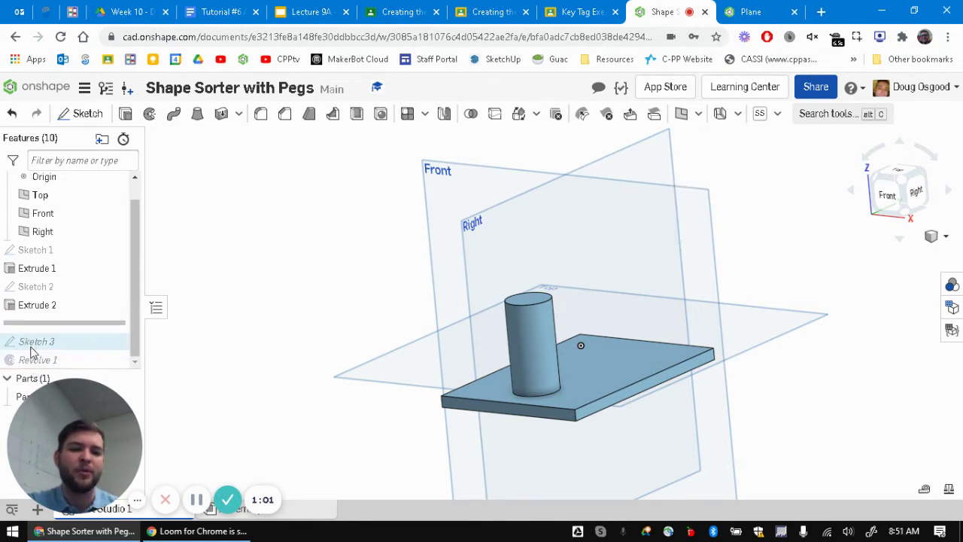
pyautogui.click(36, 342)
pyautogui.keyDown('shift'); pyautogui.click(36, 360); pyautogui.keyUp('shift')
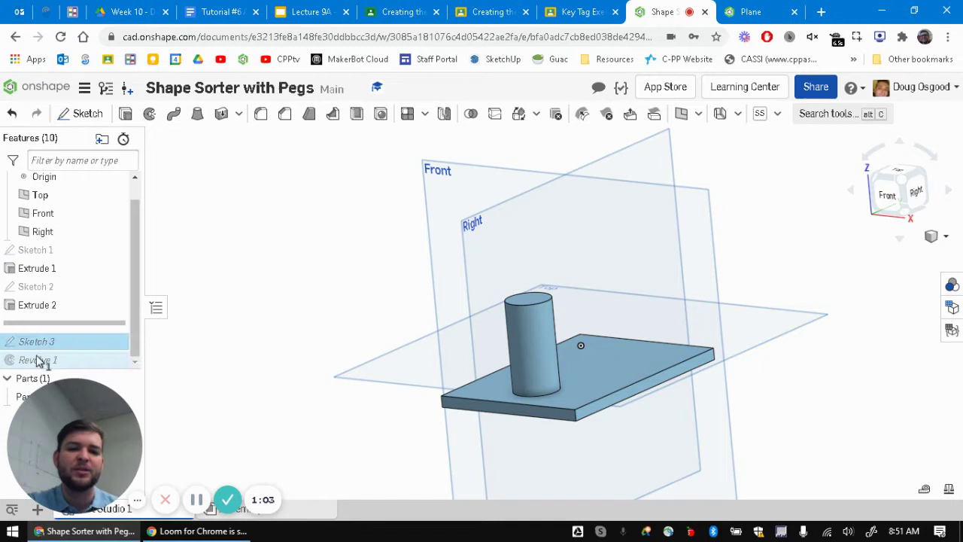
pyautogui.moveTo(36, 360)
pyautogui.mouseDown()
pyautogui.moveTo(62, 330)
pyautogui.moveTo(53, 331)
pyautogui.moveTo(60, 305)
pyautogui.mouseUp()
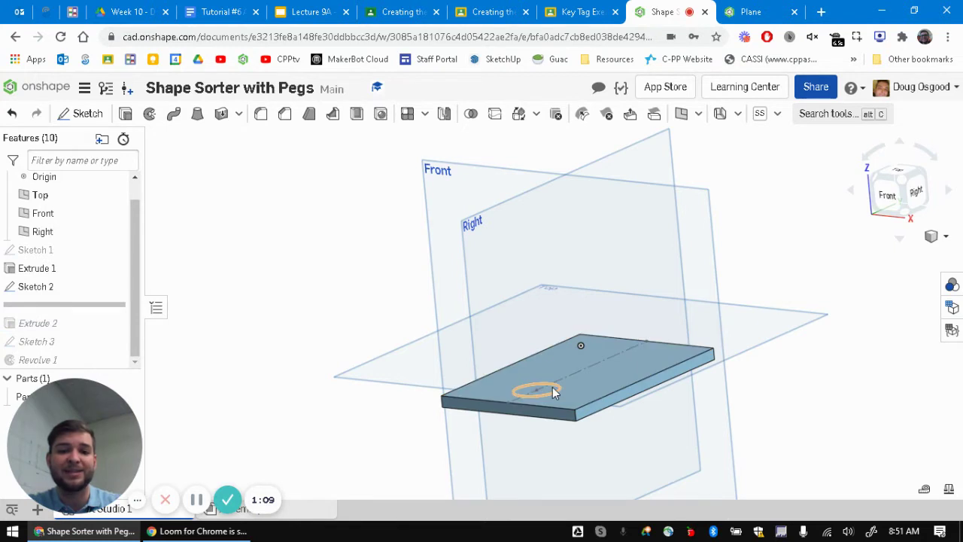
pyautogui.moveTo(103, 307)
pyautogui.mouseDown()
pyautogui.moveTo(103, 286)
pyautogui.moveTo(68, 343)
pyautogui.moveTo(70, 328)
pyautogui.mouseUp()
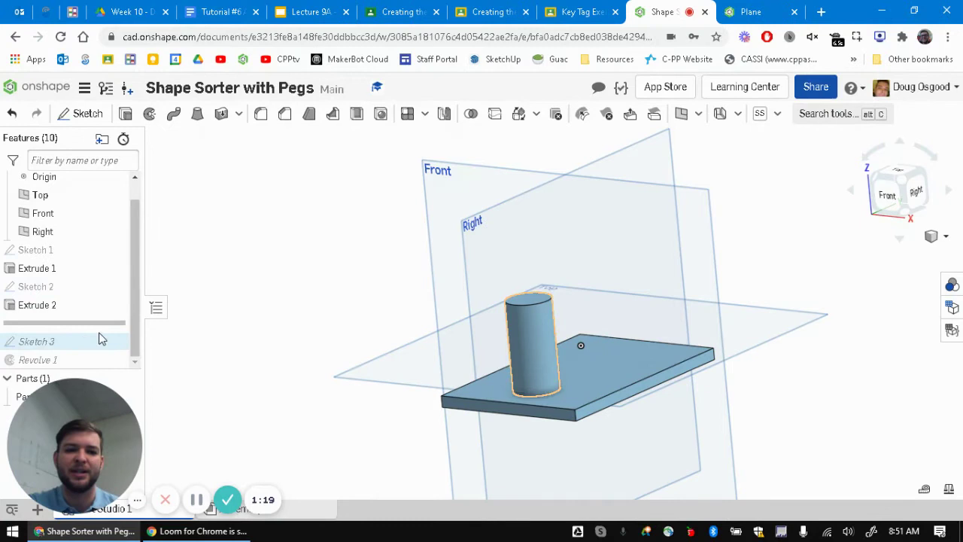
# Step: Start a new Line angle construction plane through the axis of the peg's cylindrical face
pyautogui.click(551, 298)
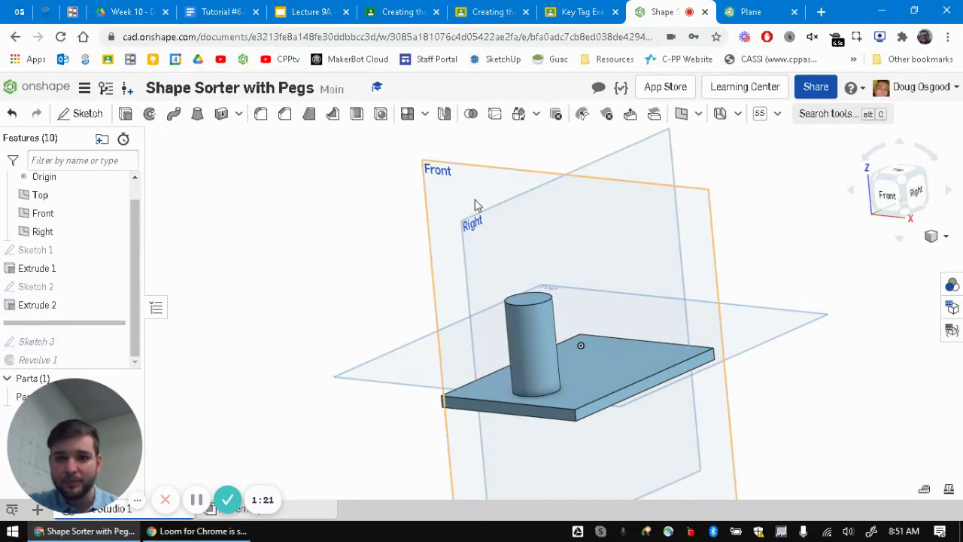
pyautogui.click(682, 117)
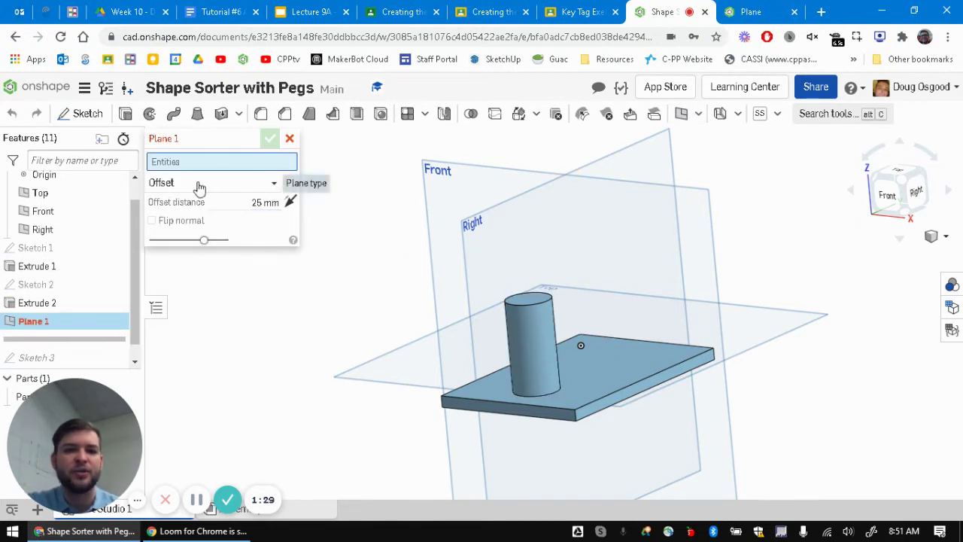
pyautogui.click(275, 182)
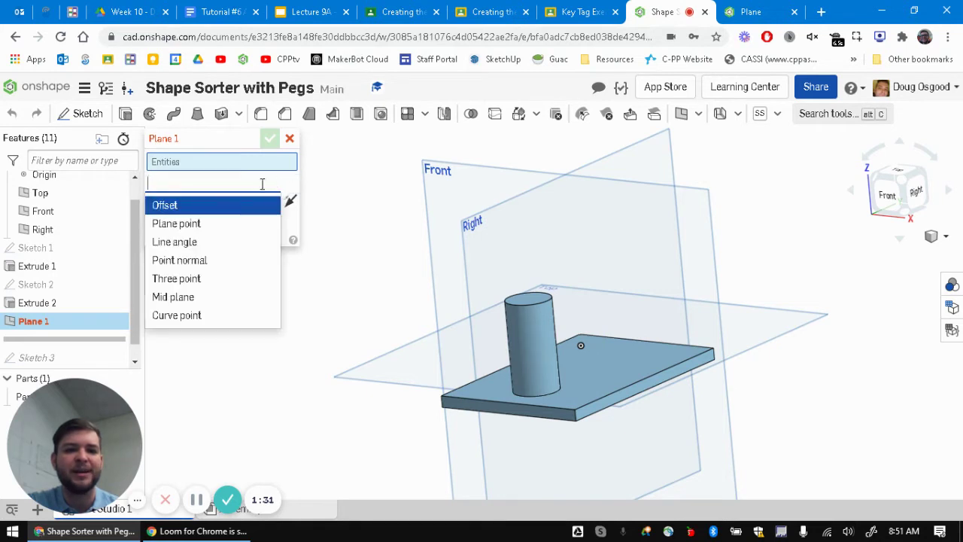
pyautogui.click(203, 246)
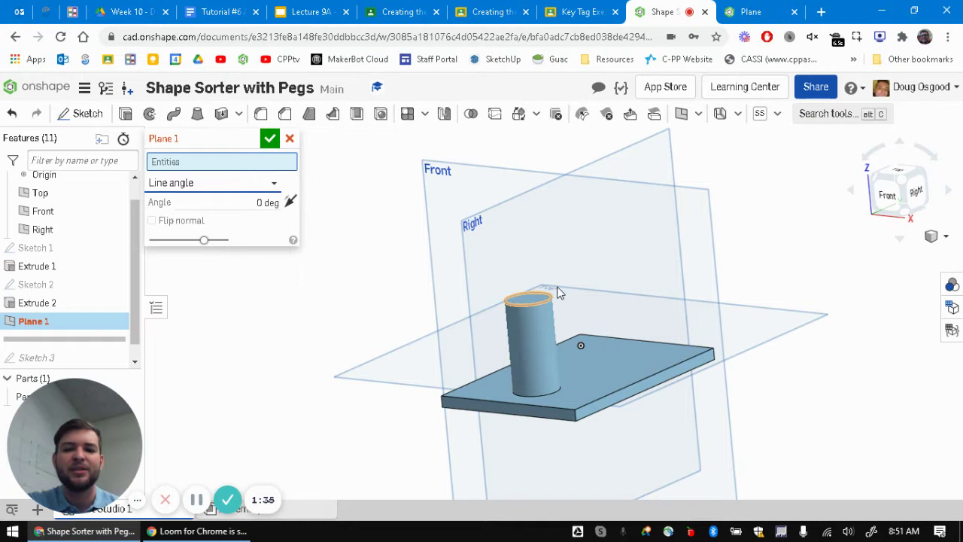
pyautogui.scroll(3, 553, 297)
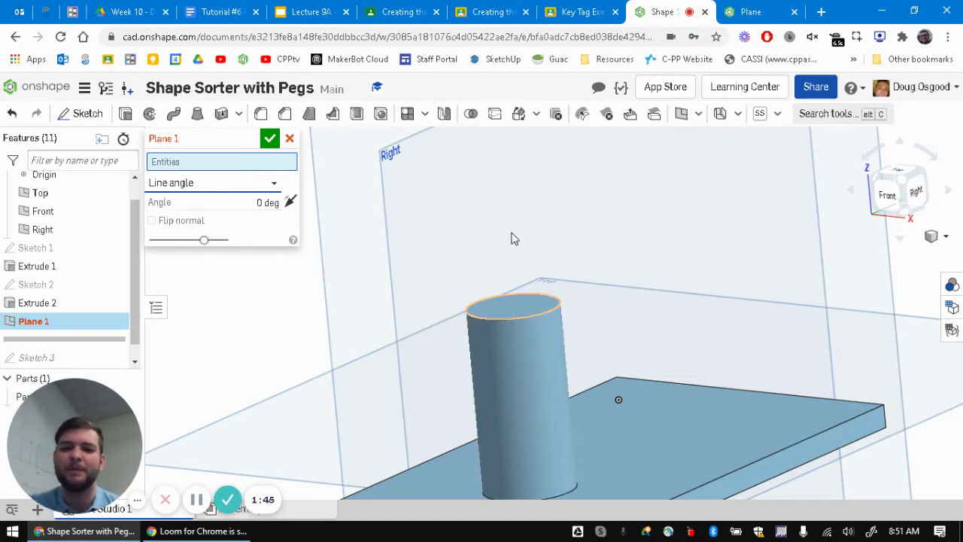
pyautogui.click(511, 346)
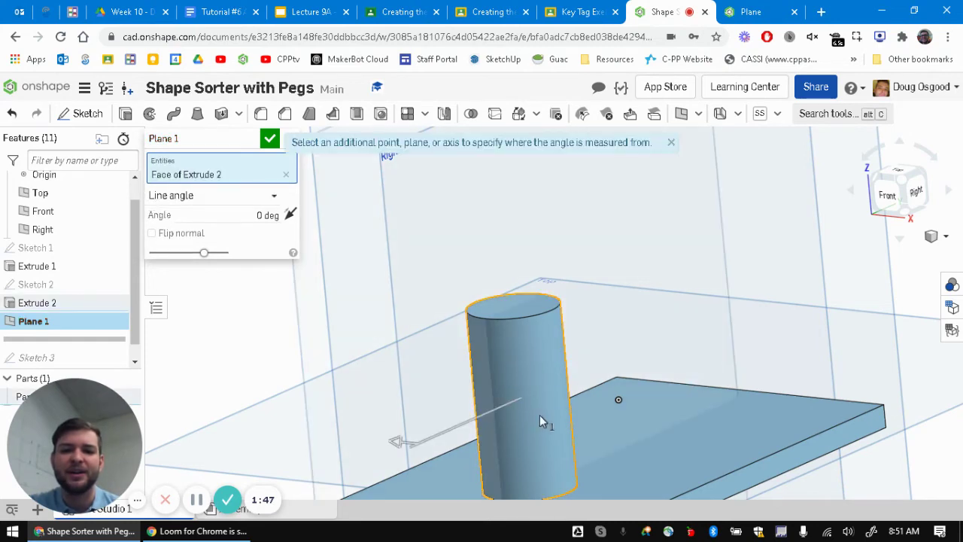
# Step: Set the new plane's angle to 90 degrees so it runs upright through the peg, and accept the plane
pyautogui.scroll(-5, 497, 284)
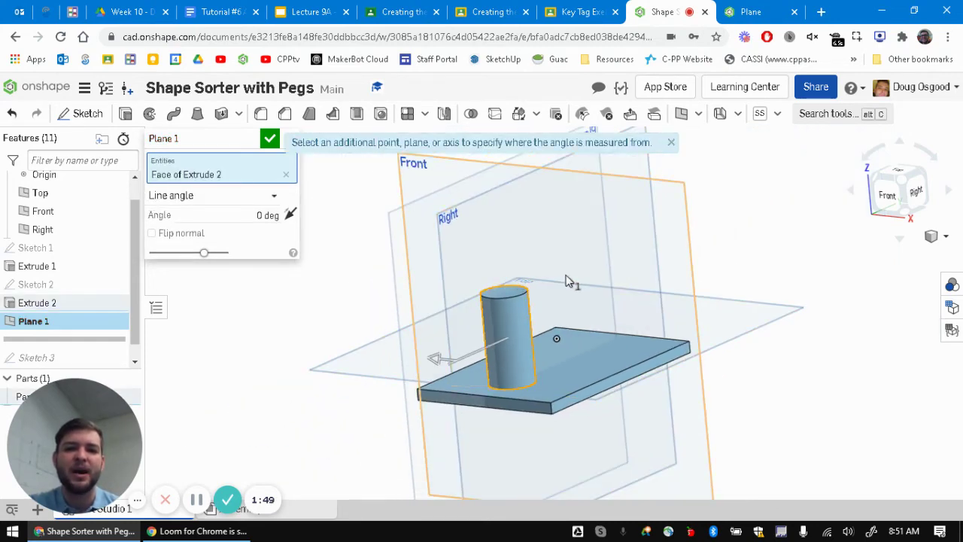
pyautogui.moveTo(580, 294); pyautogui.dragTo(612, 307, button='right')
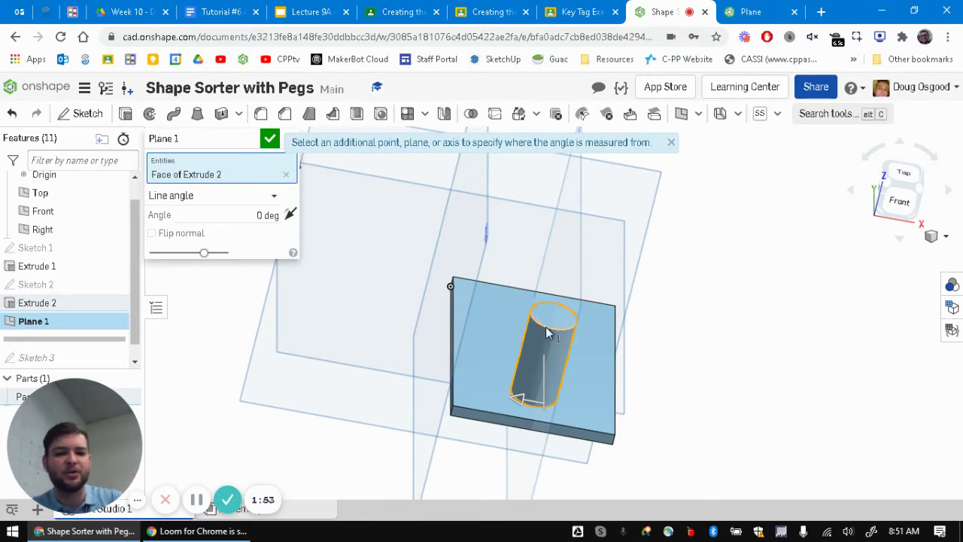
pyautogui.moveTo(587, 286); pyautogui.dragTo(546, 301, button='right')
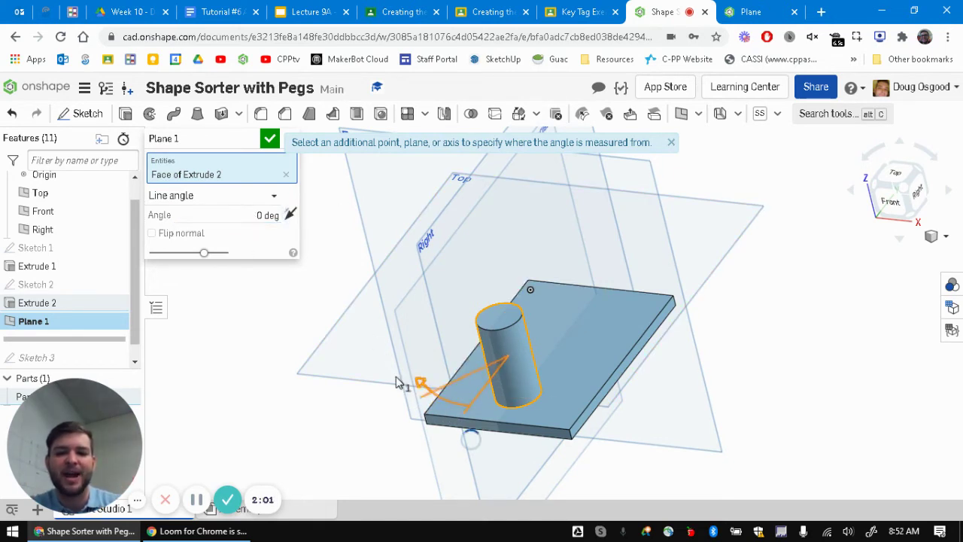
pyautogui.moveTo(398, 382); pyautogui.dragTo(423, 428)
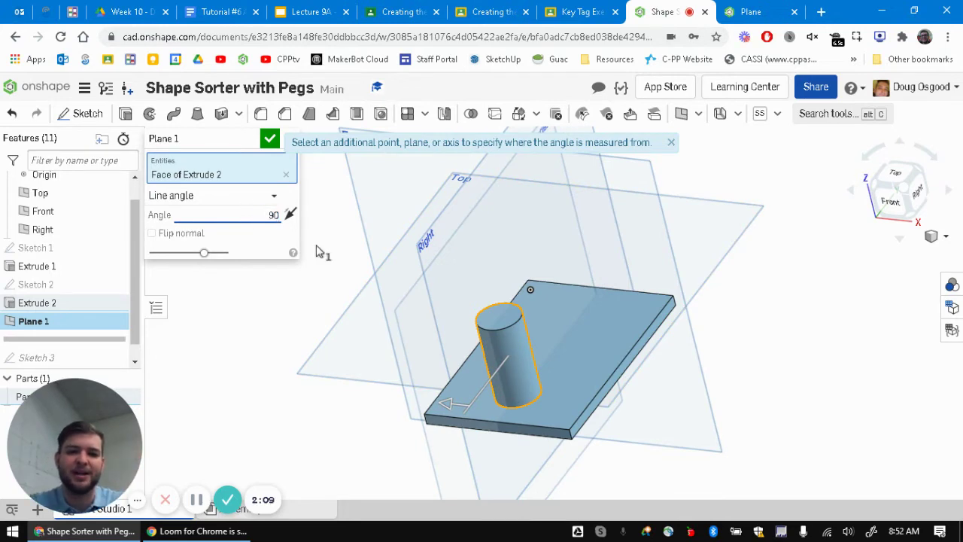
pyautogui.press('Return')
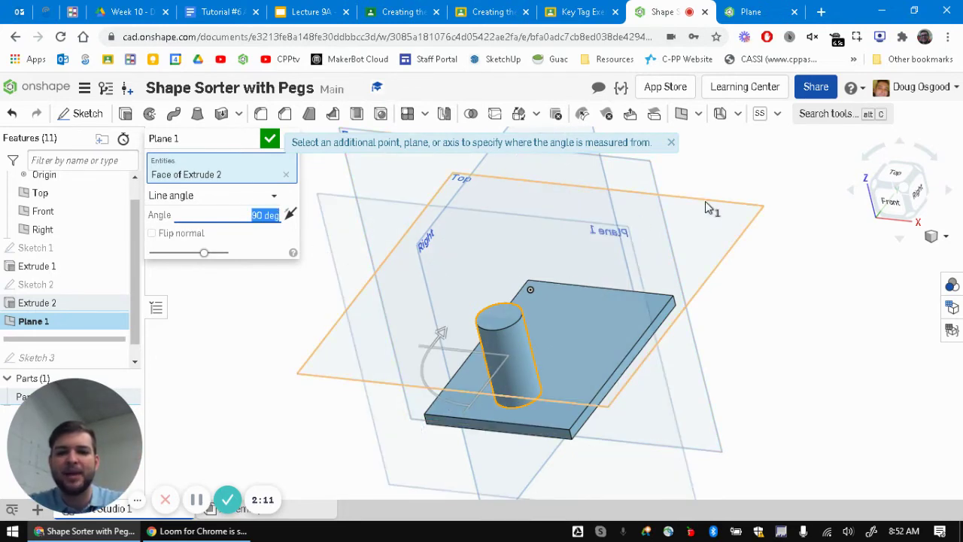
pyautogui.moveTo(708, 208); pyautogui.dragTo(691, 301, button='right')
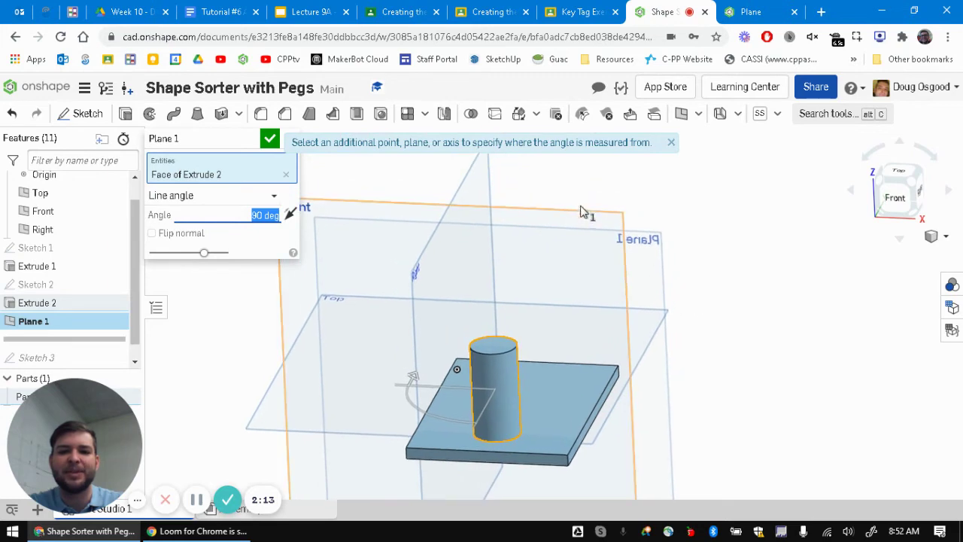
pyautogui.moveTo(602, 225); pyautogui.dragTo(662, 228, button='middle')
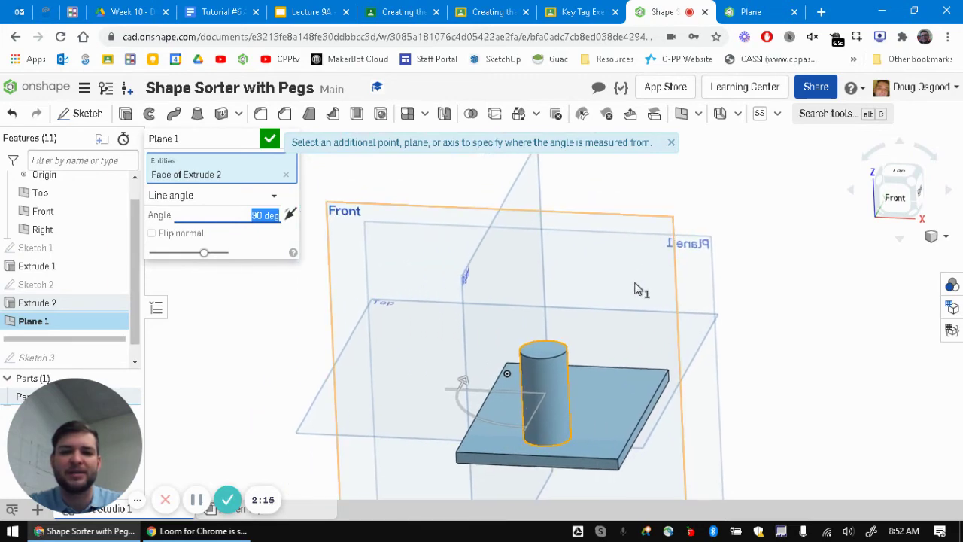
pyautogui.moveTo(540, 364); pyautogui.dragTo(605, 325, button='right')
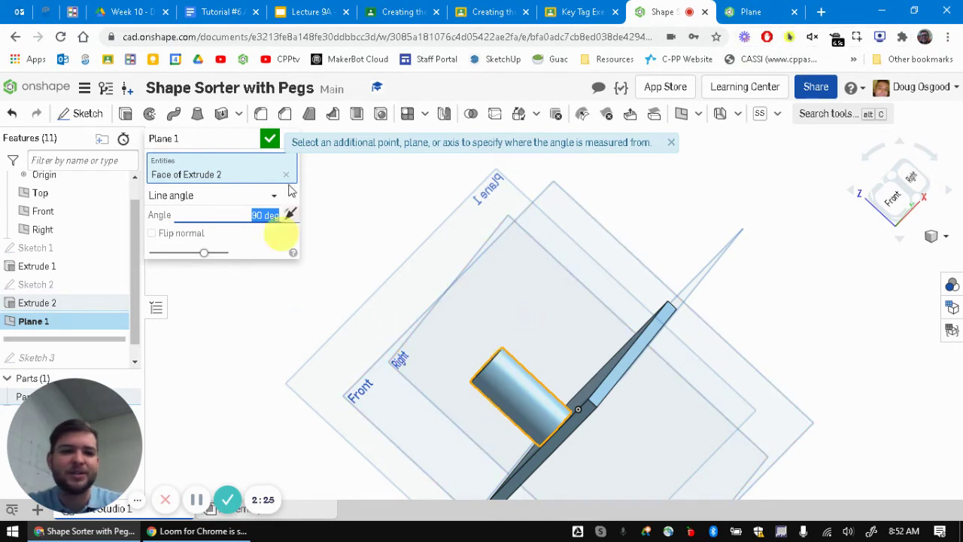
pyautogui.click(271, 143)
# Step: Roll the feature history forward to the end, past Revolve 1
pyautogui.moveTo(577, 393)
pyautogui.mouseDown(button='right')
pyautogui.moveTo(669, 307)
pyautogui.moveTo(667, 316)
pyautogui.mouseUp(button='right')
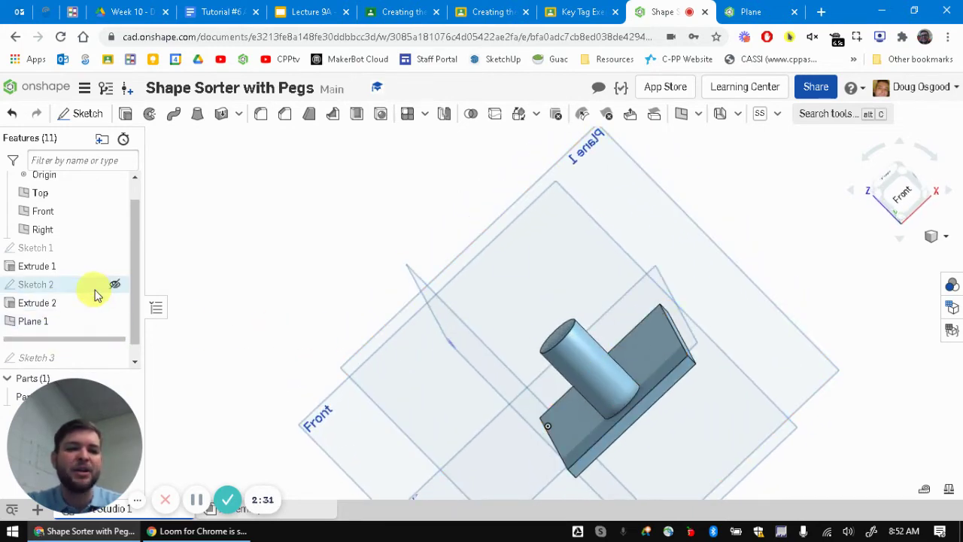
pyautogui.scroll(-1, 82, 332)
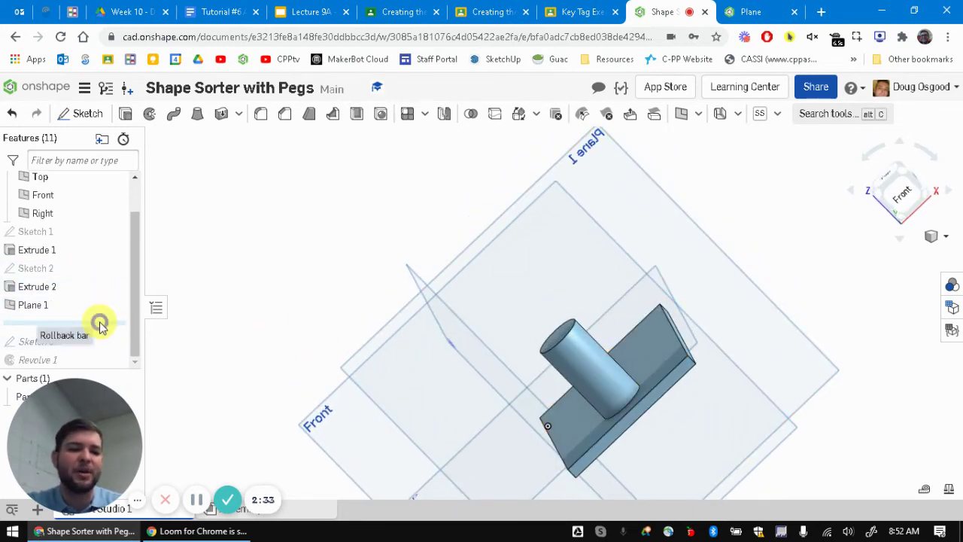
pyautogui.moveTo(100, 324); pyautogui.dragTo(96, 363)
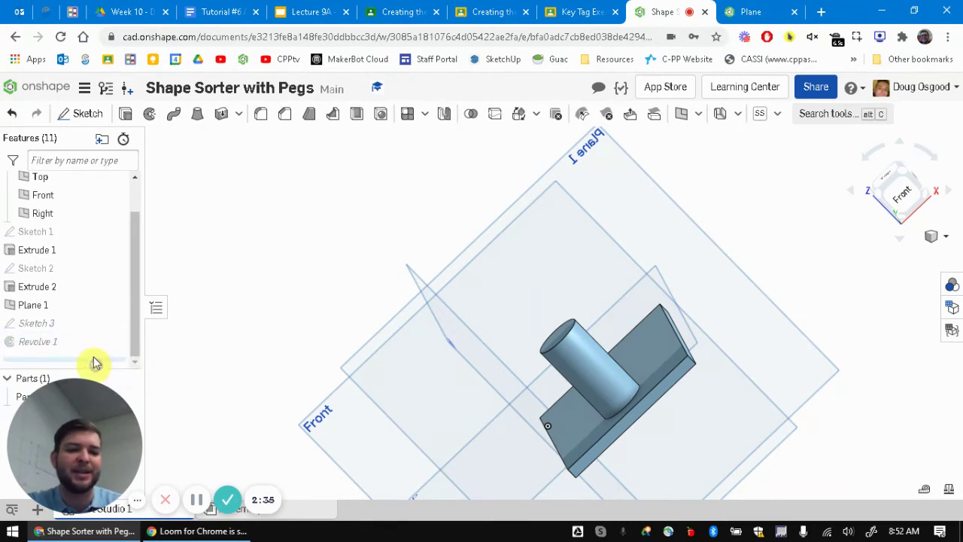
# Step: Edit Sketch 3 to use Plane 1 as its sketch plane and accept the sketch
pyautogui.click(47, 322)
pyautogui.press('n')
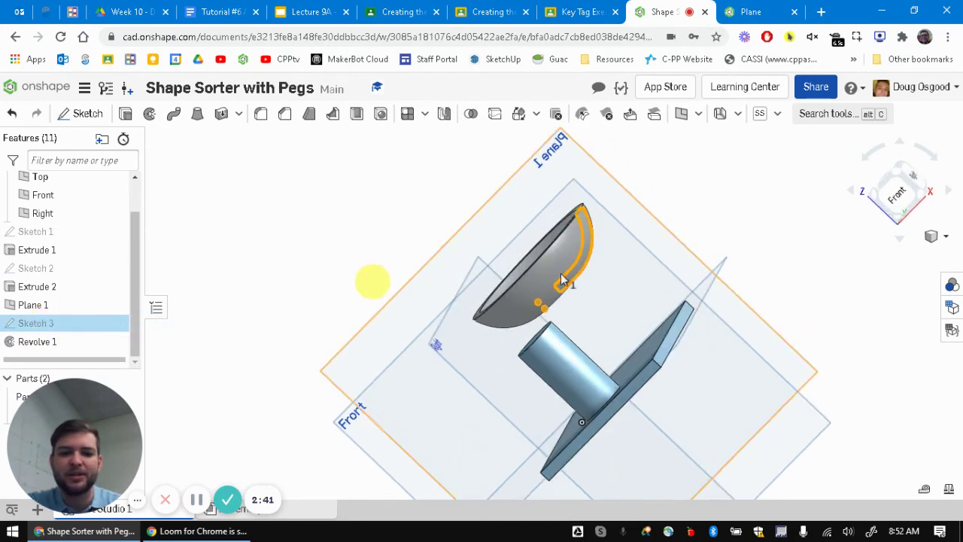
pyautogui.scroll(3, 579, 263)
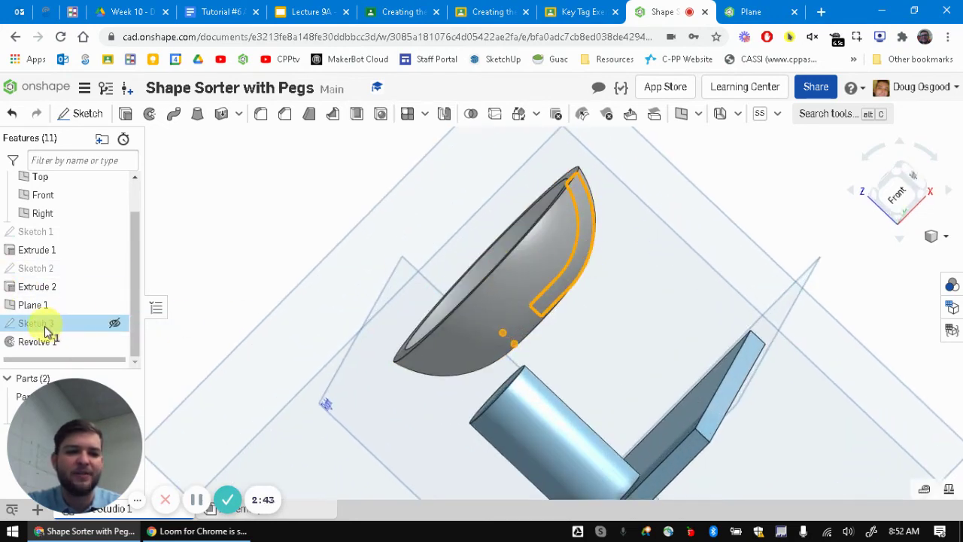
pyautogui.doubleClick(45, 325)
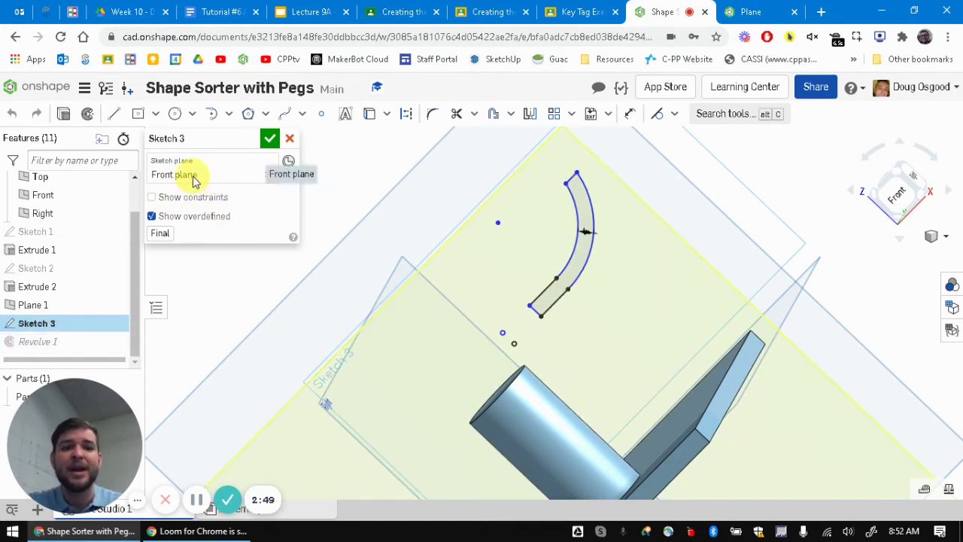
pyautogui.scroll(-3, 447, 235)
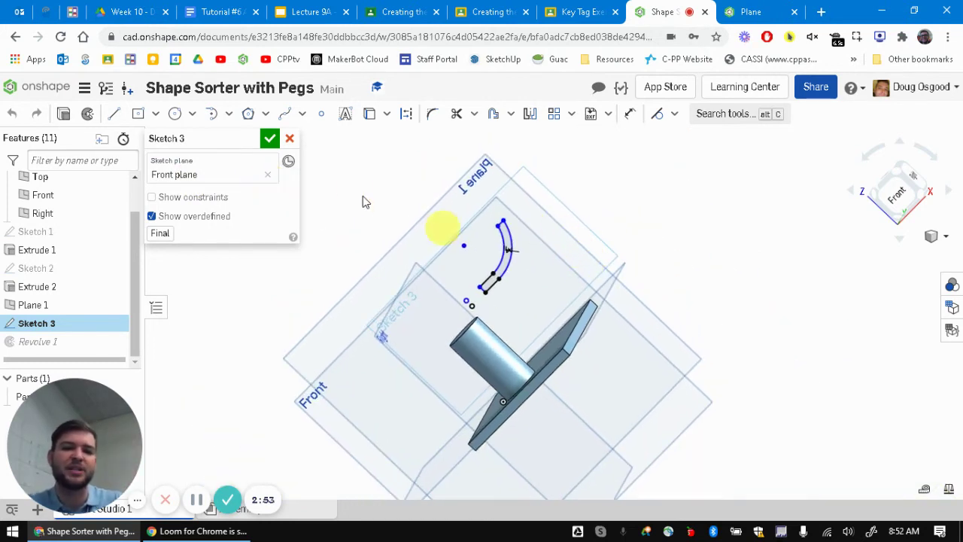
pyautogui.click(268, 175)
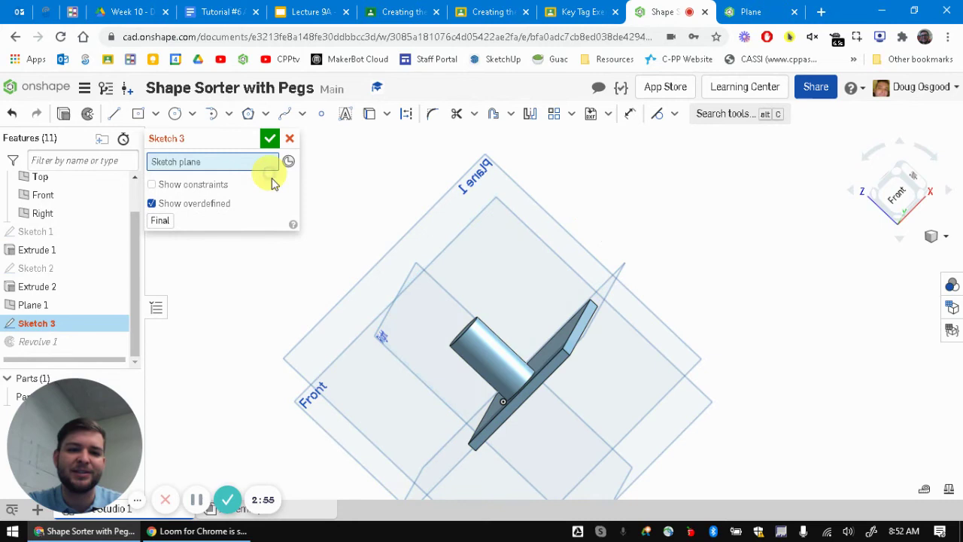
pyautogui.moveTo(548, 158); pyautogui.dragTo(531, 248, button='right')
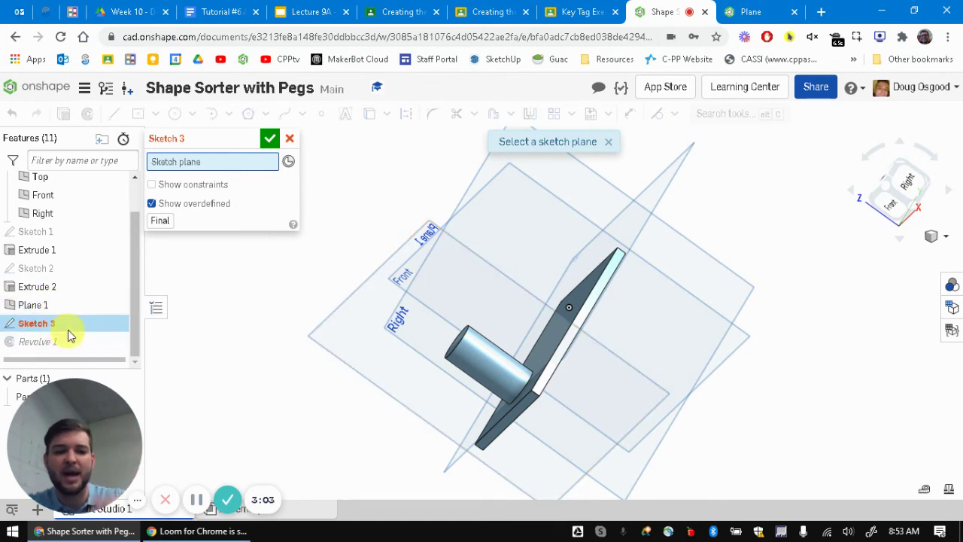
pyautogui.click(364, 295)
pyautogui.moveTo(364, 466); pyautogui.dragTo(543, 344, button='right')
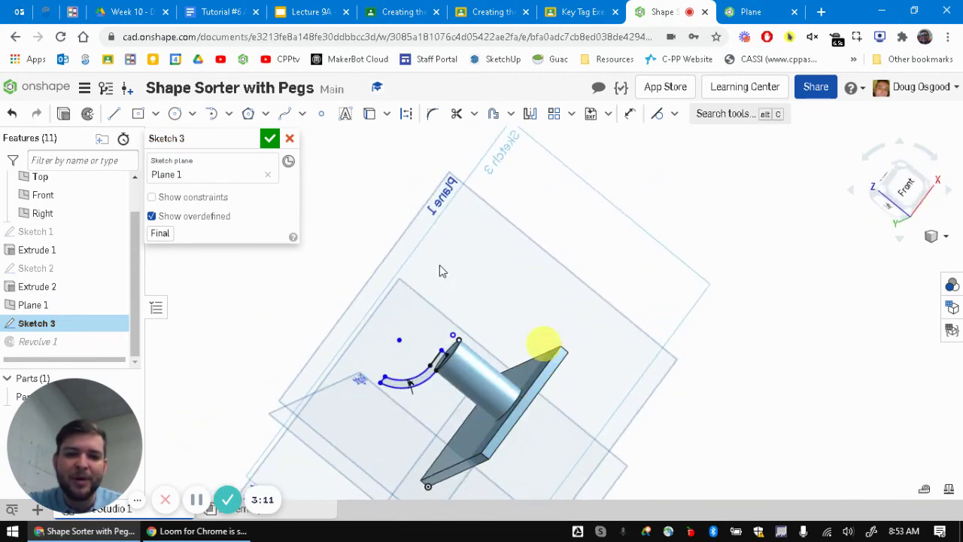
pyautogui.click(270, 138)
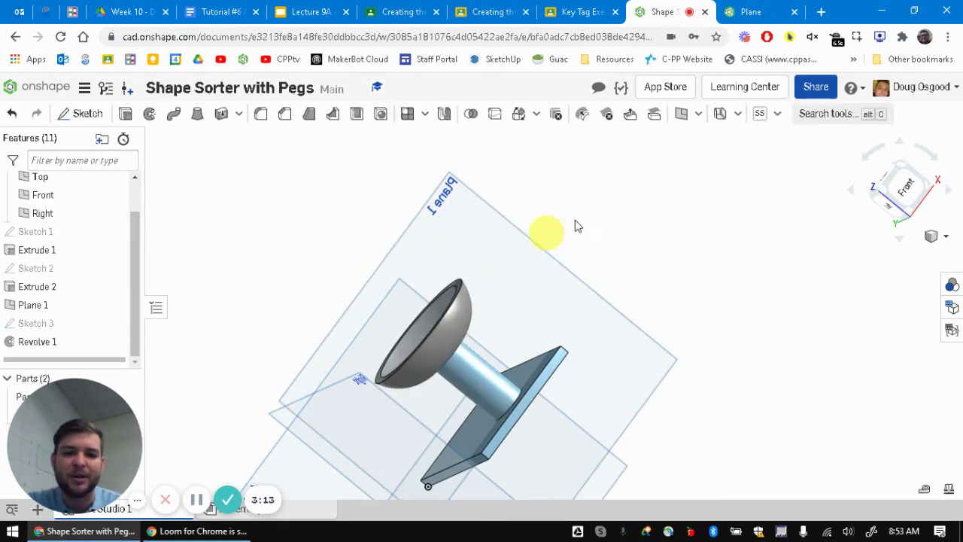
# Step: Examine the revolved bowl on top of the peg in an isometric view
pyautogui.moveTo(574, 221); pyautogui.dragTo(780, 218, button='right')
pyautogui.rightClick(781, 218)
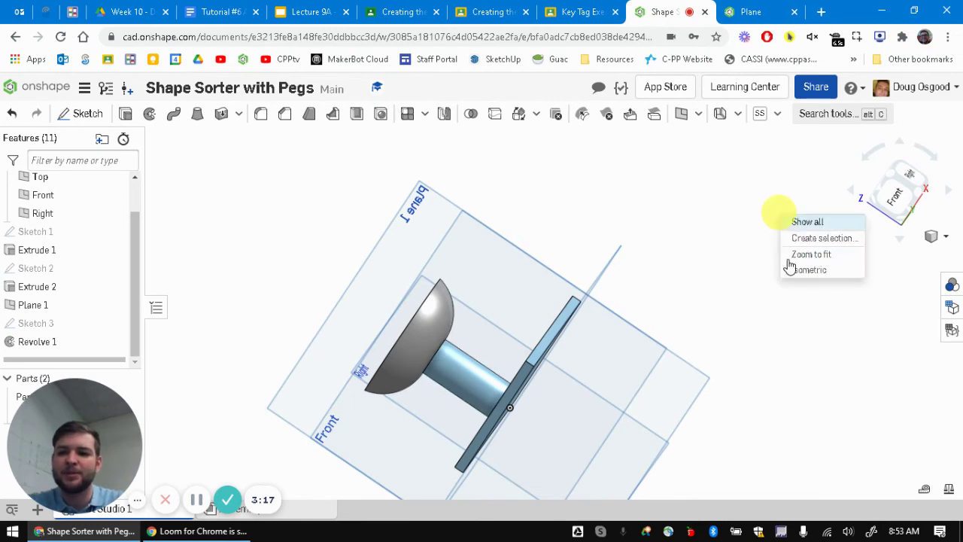
pyautogui.click(809, 270)
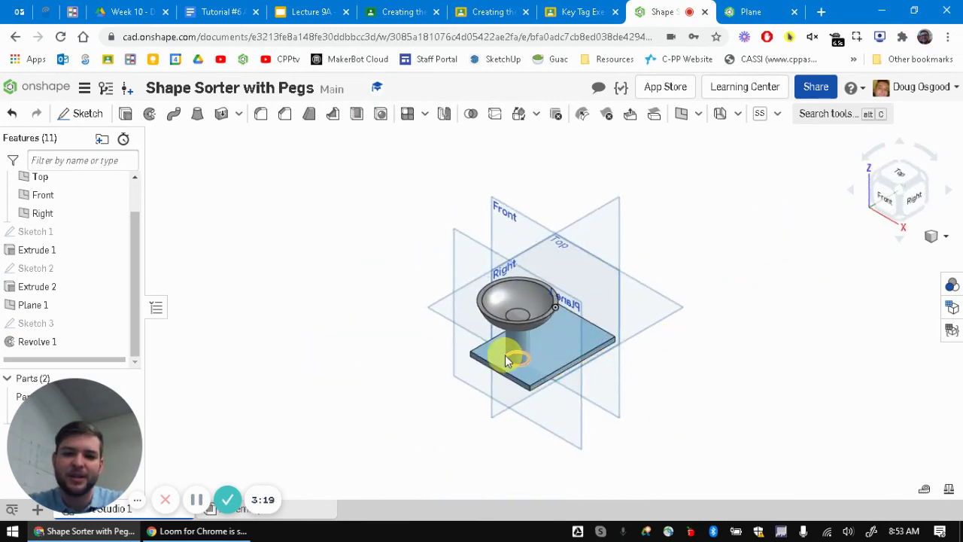
pyautogui.scroll(4, 505, 355)
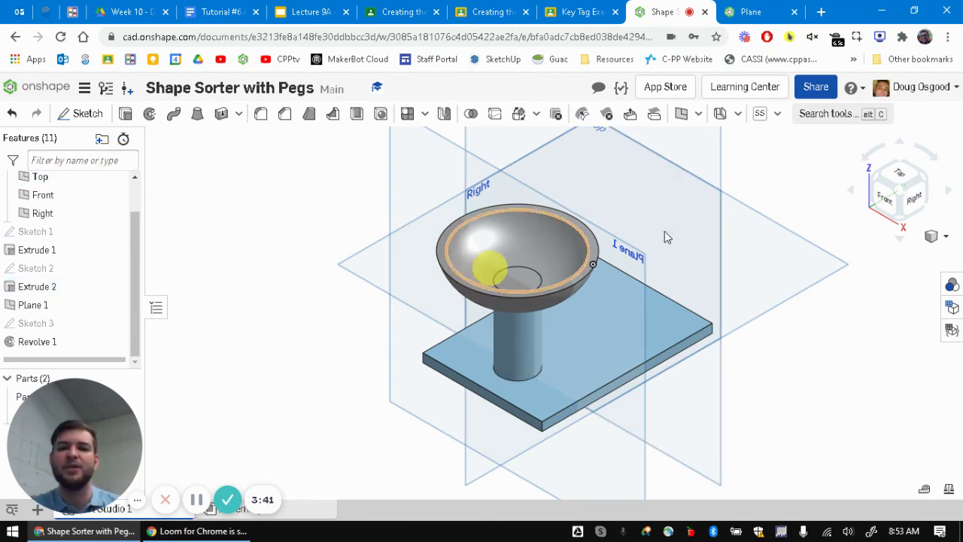
pyautogui.moveTo(672, 216); pyautogui.dragTo(606, 273, button='middle')
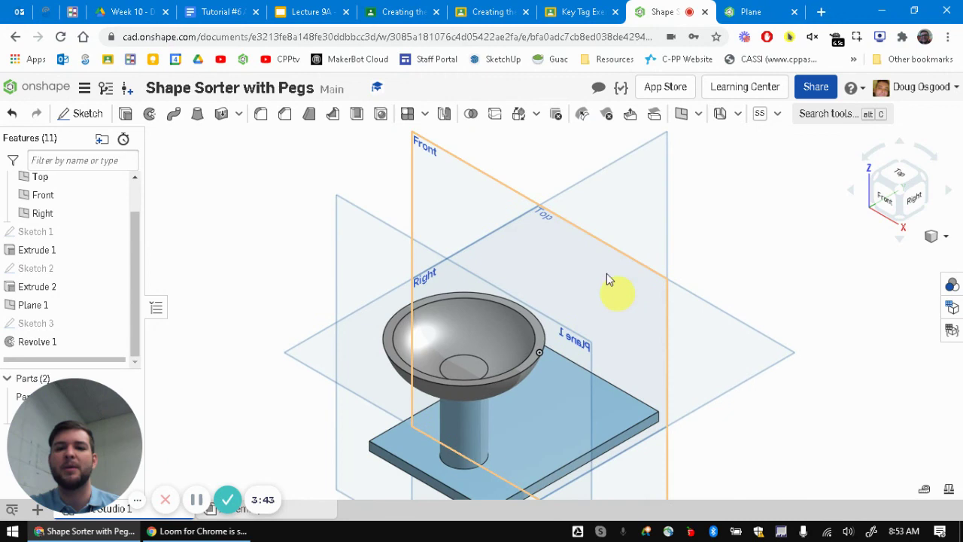